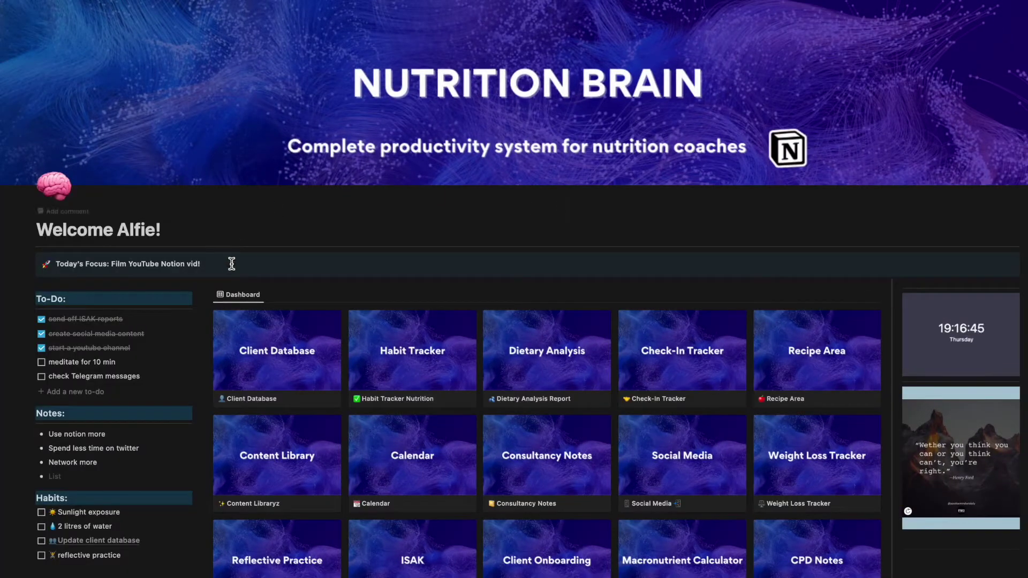
Step: Scroll down through the research literature table of studies
{"action": "scroll", "coordinate": [232, 264], "scroll_direction": "down", "scroll_amount": 3}
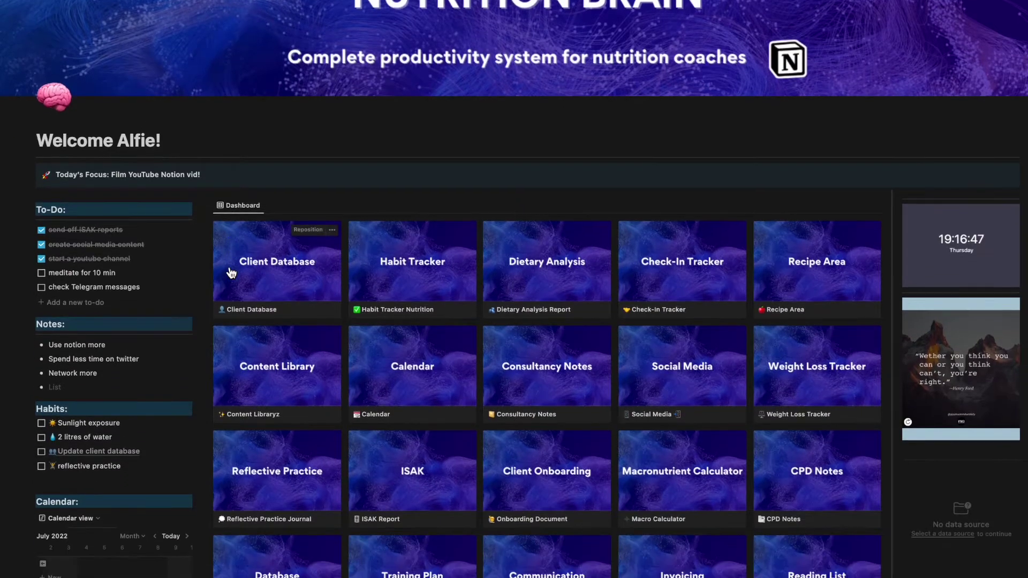
{"action": "scroll", "coordinate": [231, 273], "scroll_direction": "down", "scroll_amount": 10}
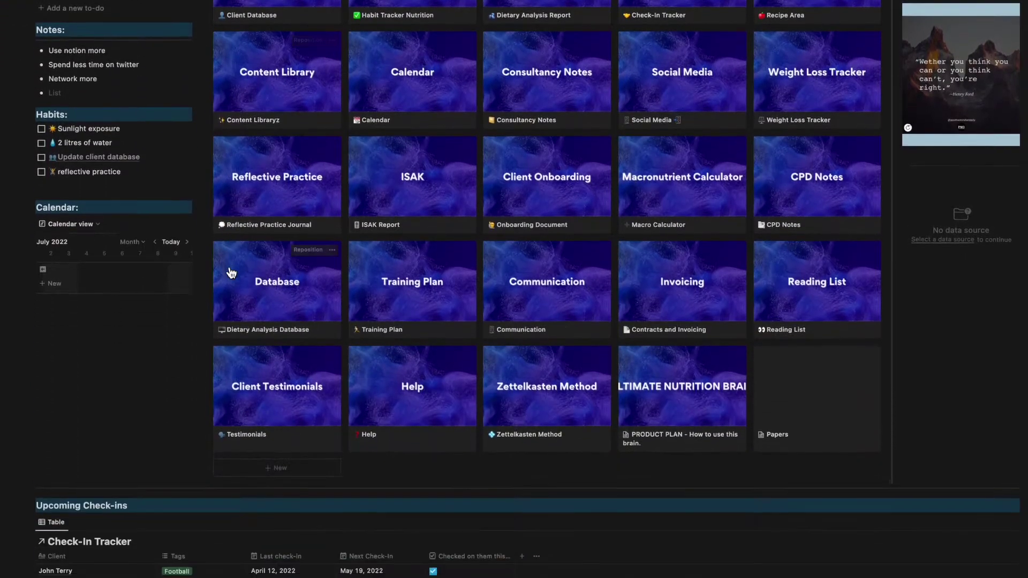
{"action": "scroll", "coordinate": [232, 273], "scroll_direction": "down", "scroll_amount": 5}
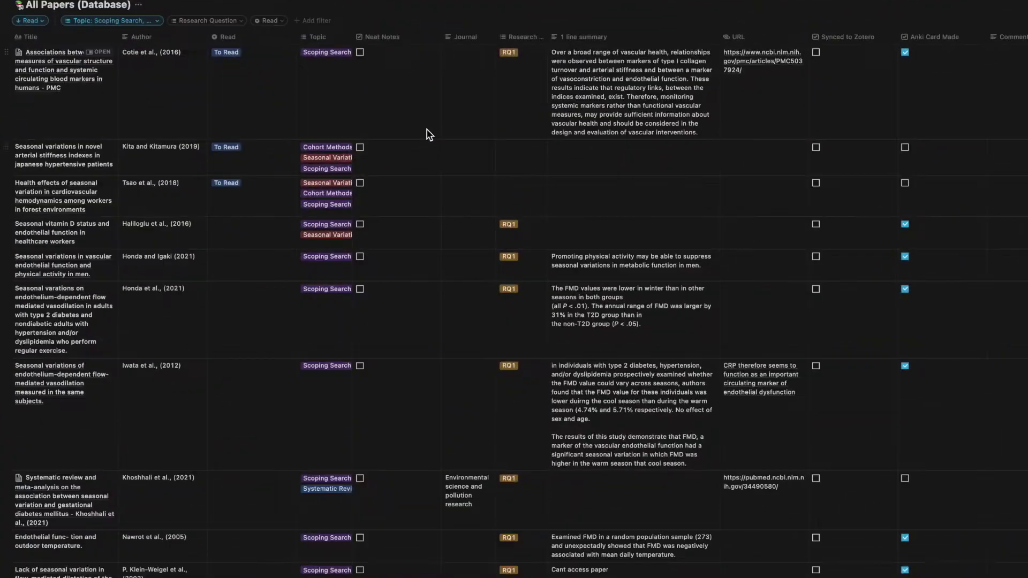
{"action": "scroll", "coordinate": [428, 134], "scroll_direction": "down", "scroll_amount": 7}
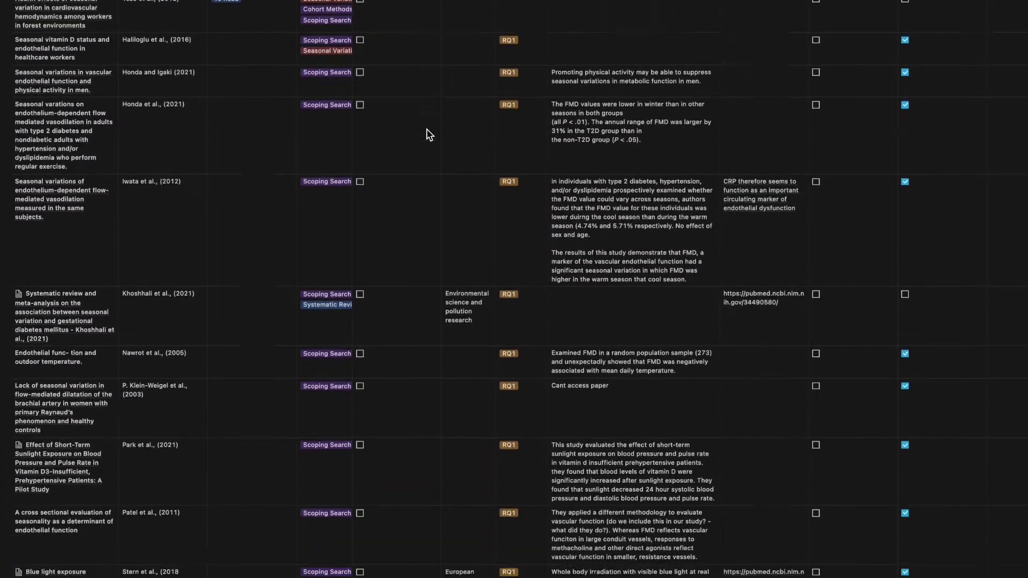
{"action": "scroll", "coordinate": [428, 134], "scroll_direction": "down", "scroll_amount": 3}
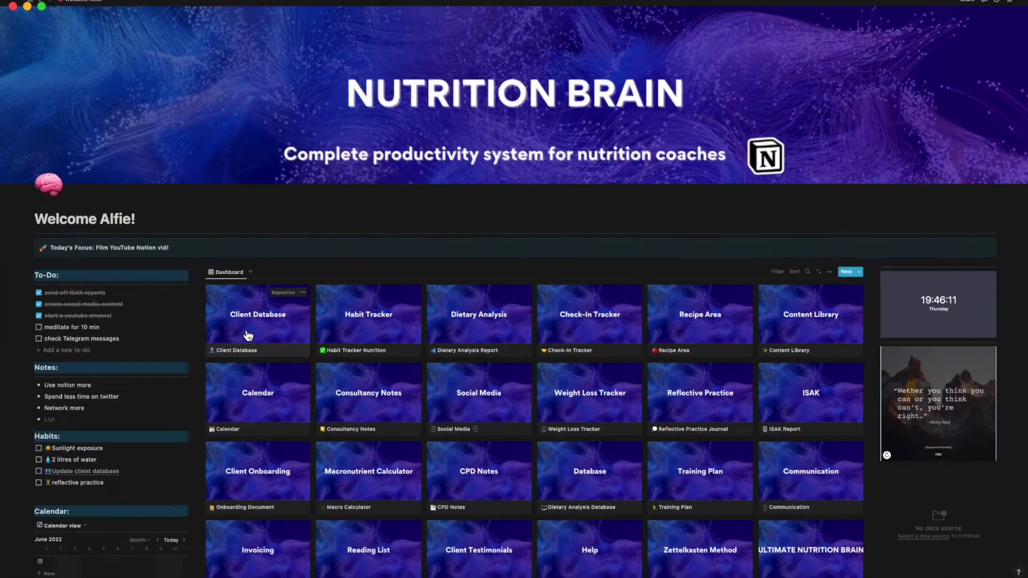
Step: Open the Client Database as a full page and zoom in on its content
{"action": "left_click", "coordinate": [248, 335]}
{"action": "key", "text": "super+Return"}
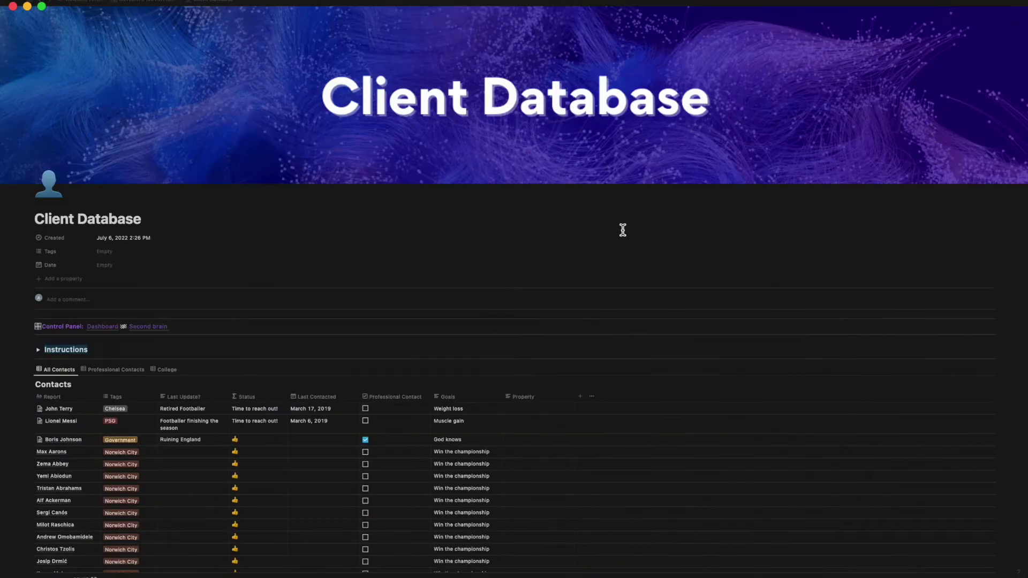
{"action": "scroll", "coordinate": [484, 346], "scroll_direction": "down", "scroll_amount": 5}
{"action": "key", "text": "super+equal"}
{"action": "key", "text": "super+equal"}
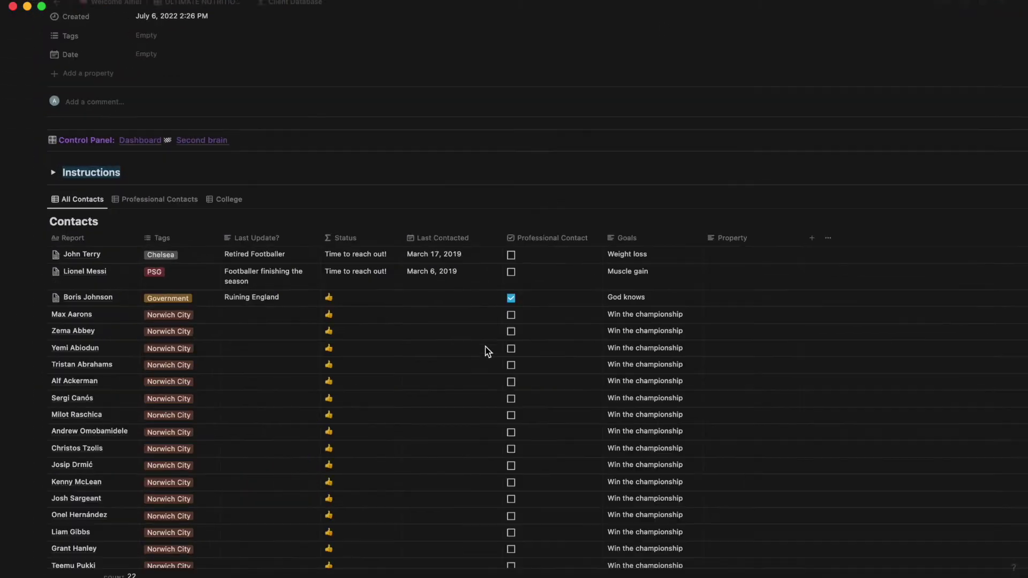
Step: Add a new property column to the Contacts table, naming it 'Lif'
{"action": "scroll", "coordinate": [488, 352], "scroll_direction": "down", "scroll_amount": 4}
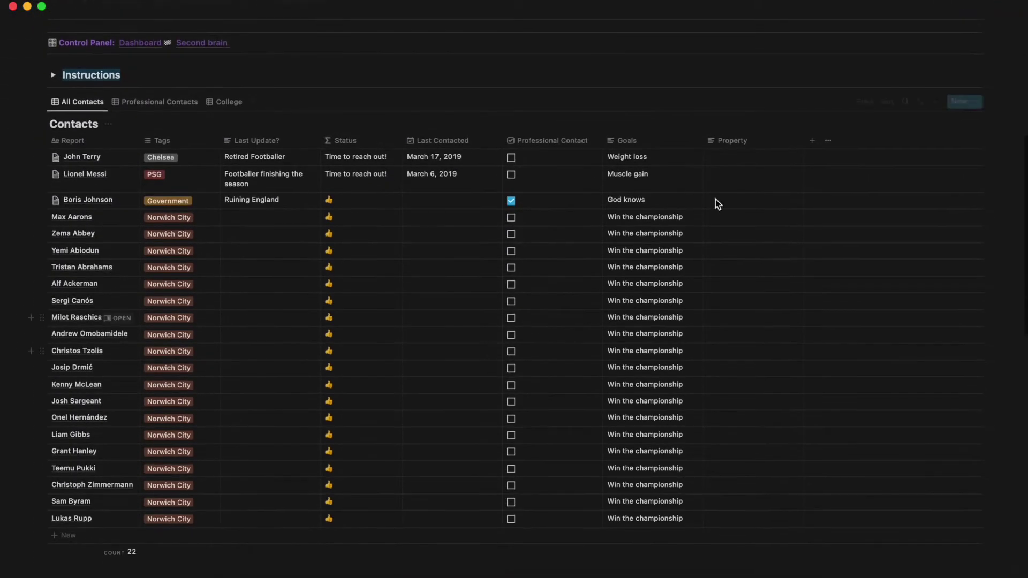
{"action": "left_click", "coordinate": [811, 141]}
{"action": "type", "text": "Lif"}
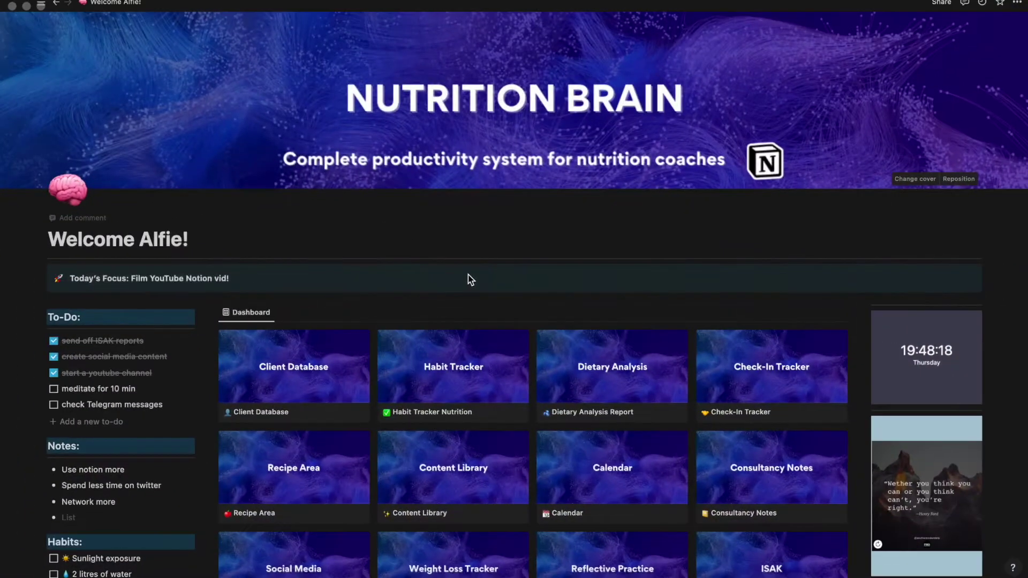
Step: Search the workspace for 'bori' and open the matching client page
{"action": "key", "text": "super+p"}
{"action": "type", "text": "boris"}
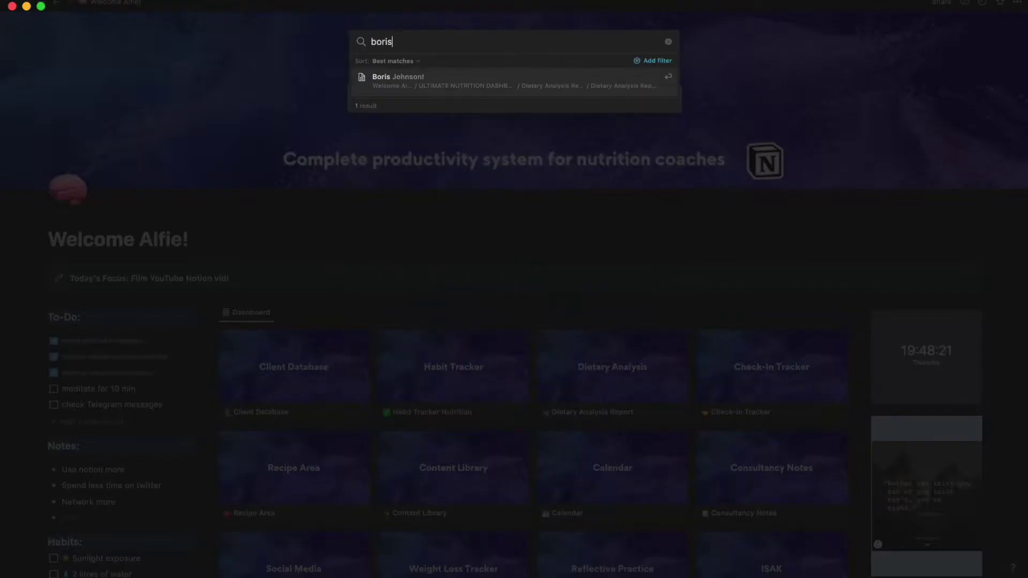
{"action": "key", "text": "Return"}
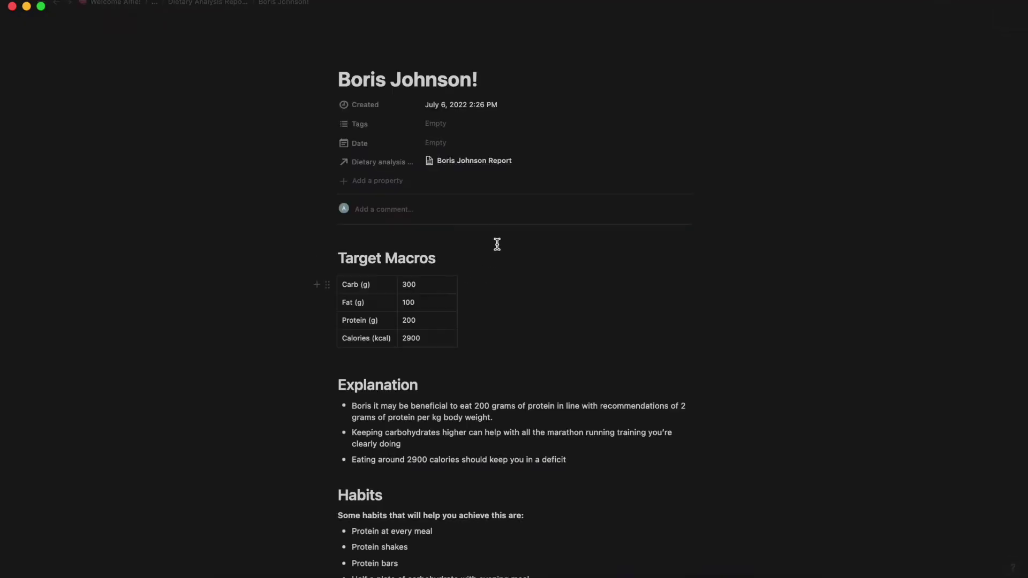
{"action": "scroll", "coordinate": [492, 236], "scroll_direction": "down", "scroll_amount": 5}
{"action": "scroll", "coordinate": [492, 235], "scroll_direction": "down", "scroll_amount": 10}
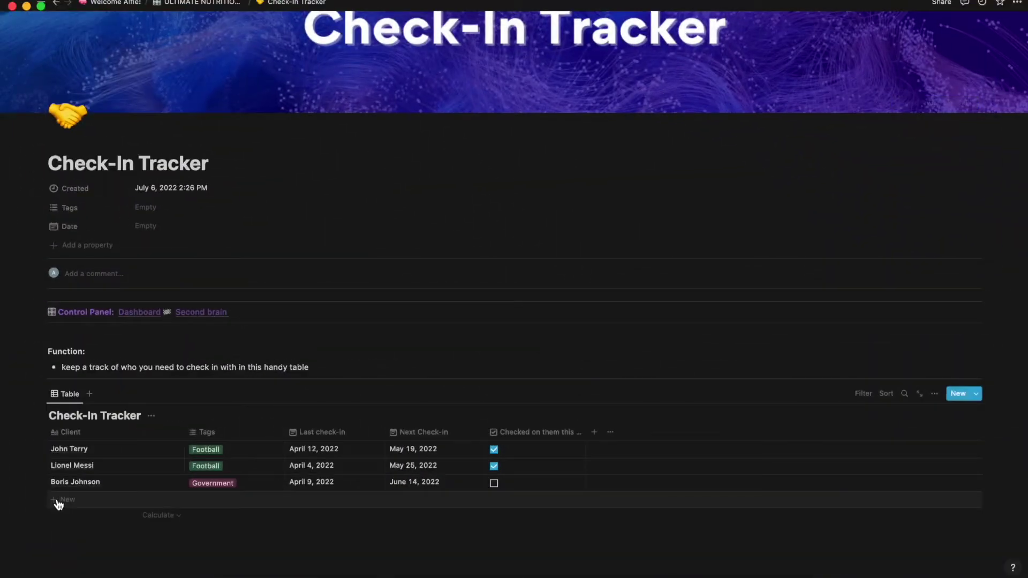
Step: Add a 'new client' row to the Check-In Tracker and begin setting its last check-in date
{"action": "left_click", "coordinate": [58, 502]}
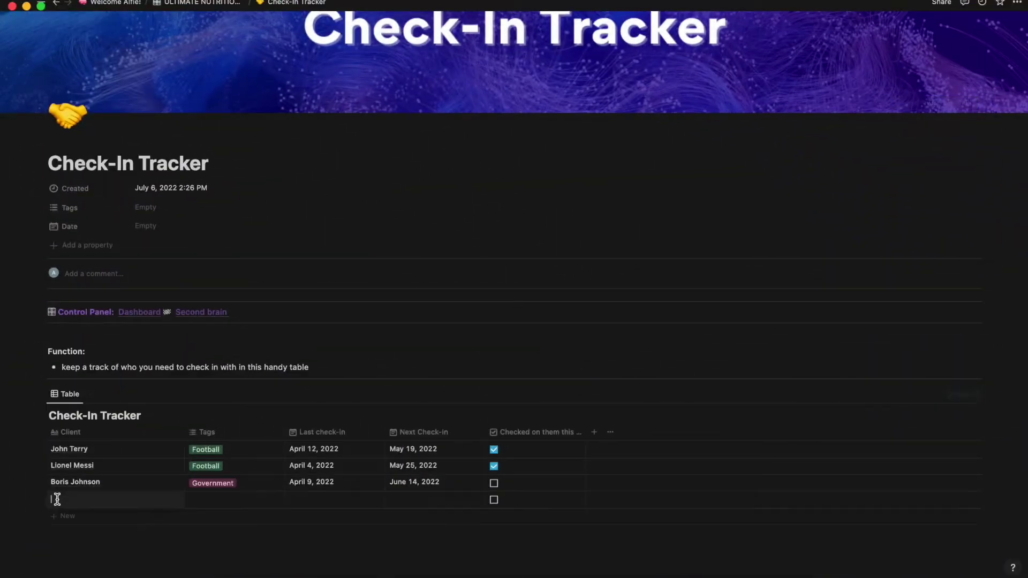
{"action": "type", "text": "new client"}
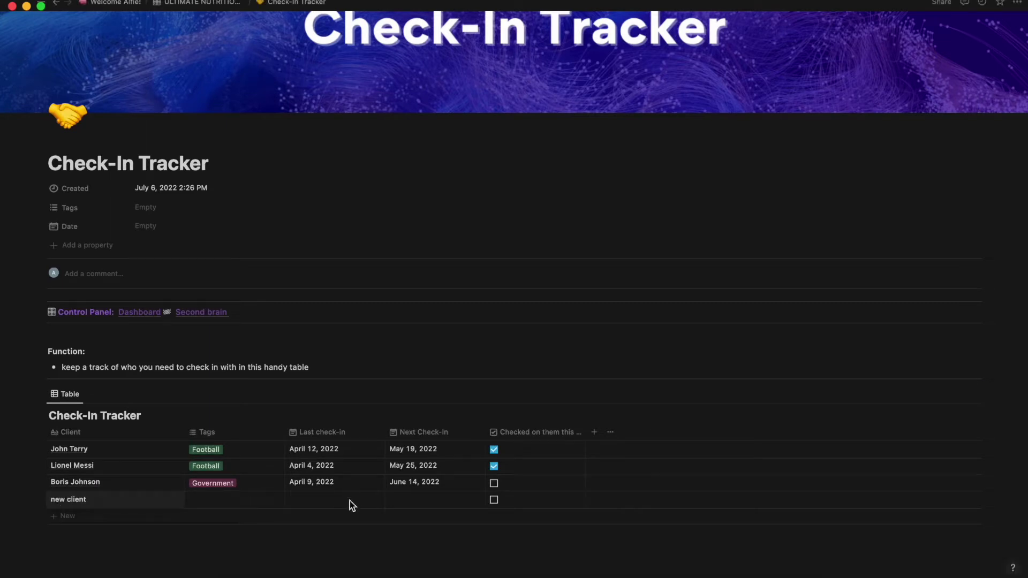
{"action": "key", "text": "Escape"}
{"action": "left_click", "coordinate": [302, 503]}
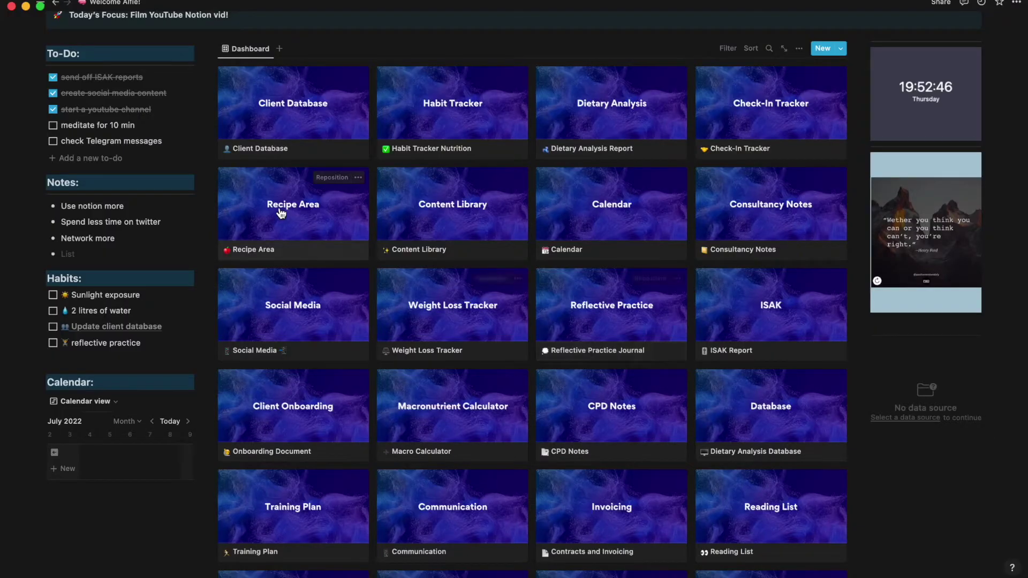
Step: Browse the Recipe Area gallery preview, then type 'Random ideas go in her' on a new Random card
{"action": "left_click", "coordinate": [275, 205]}
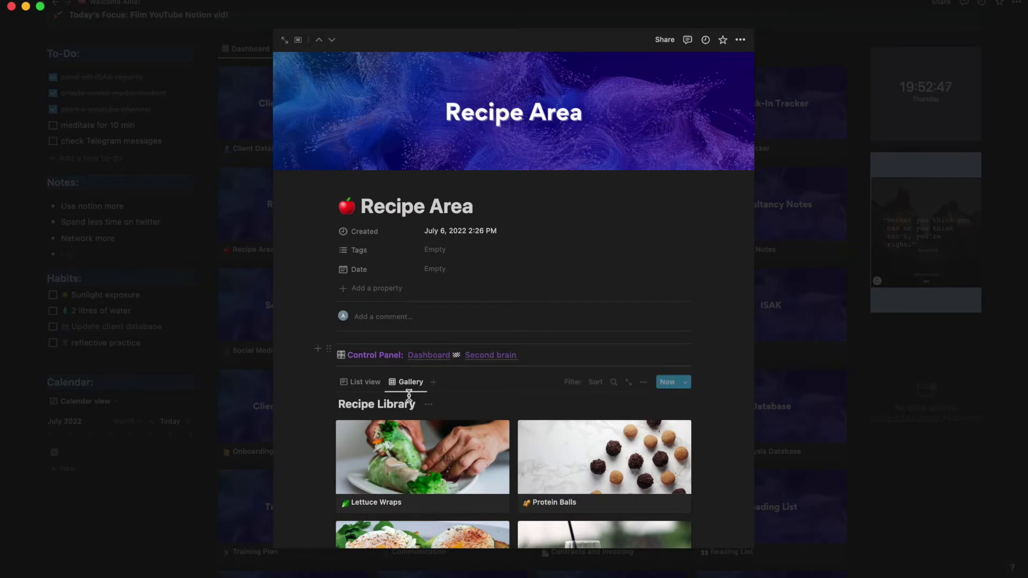
{"action": "scroll", "coordinate": [409, 395], "scroll_direction": "down", "scroll_amount": 8}
{"action": "scroll", "coordinate": [411, 400], "scroll_direction": "up", "scroll_amount": 5}
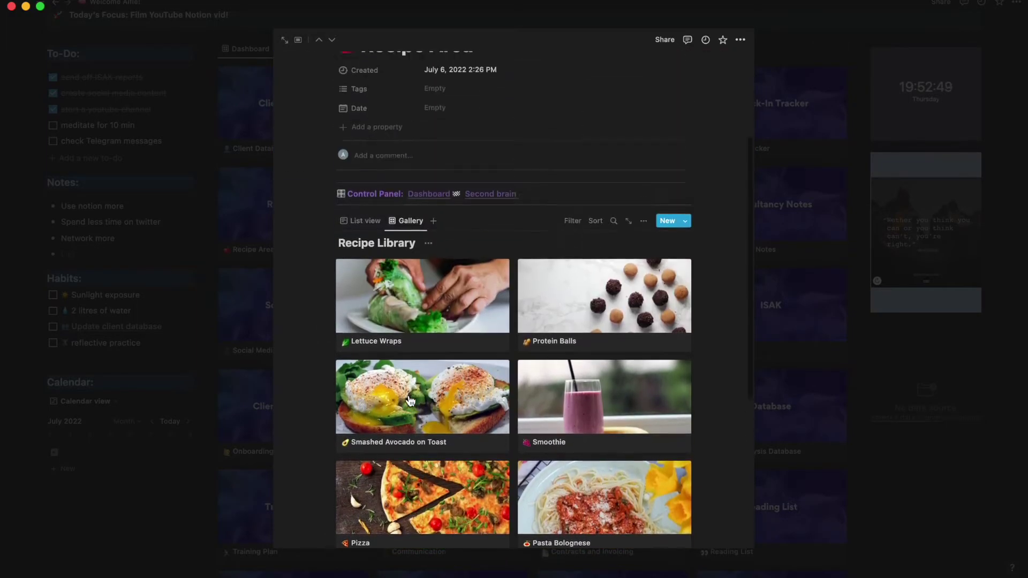
{"action": "scroll", "coordinate": [411, 401], "scroll_direction": "up", "scroll_amount": 5}
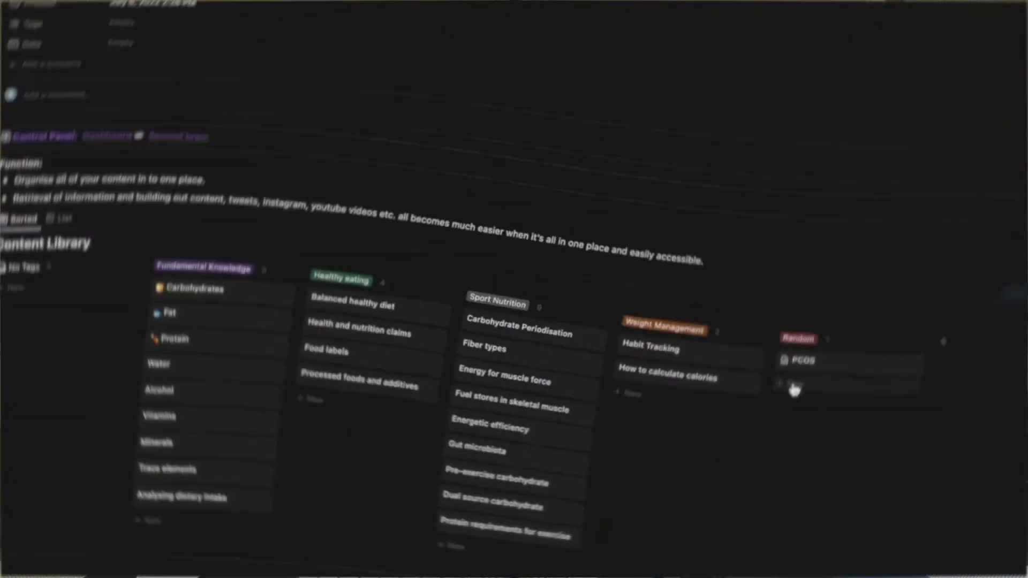
{"action": "type", "text": "R"}
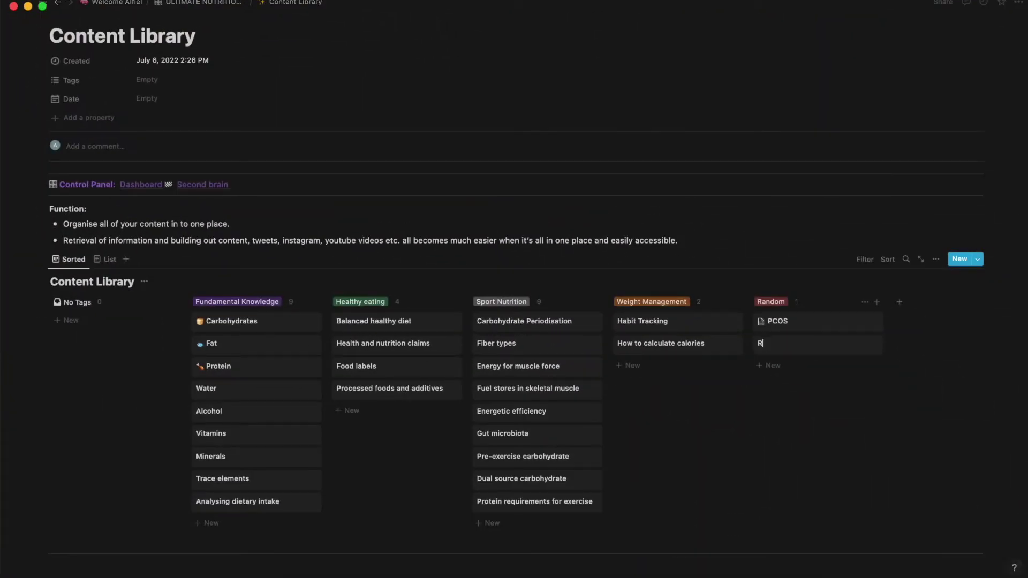
{"action": "type", "text": "andom ideas"}
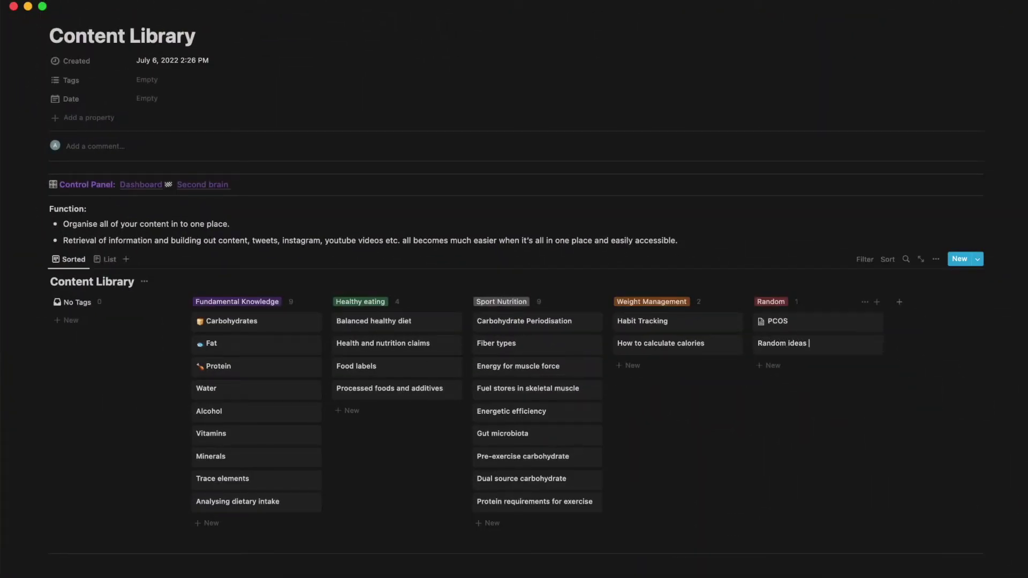
{"action": "type", "text": " go in her"}
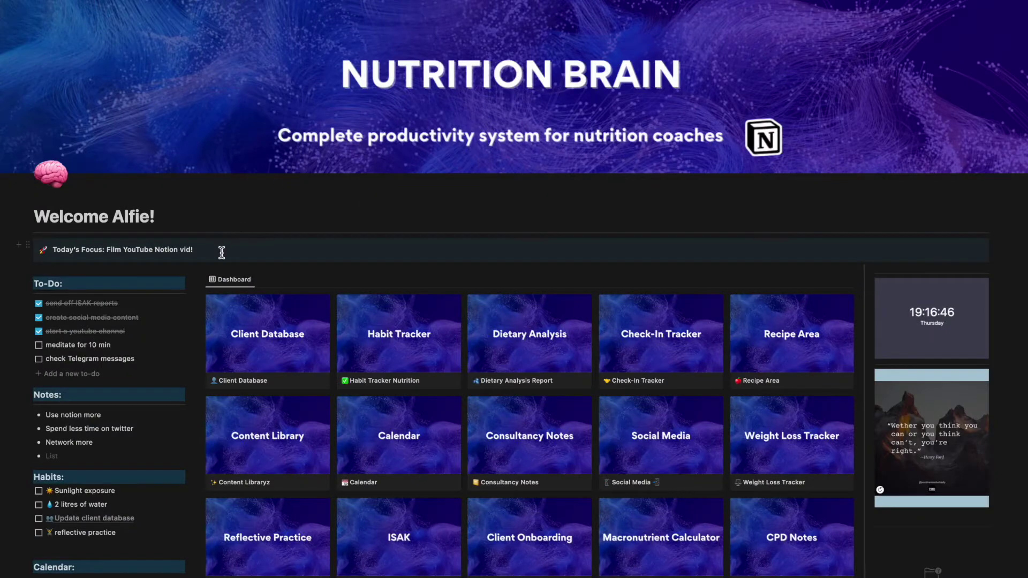
Step: Scroll down the dashboard to the Reflective Practice gallery card
{"action": "scroll", "coordinate": [223, 254], "scroll_direction": "down", "scroll_amount": 4}
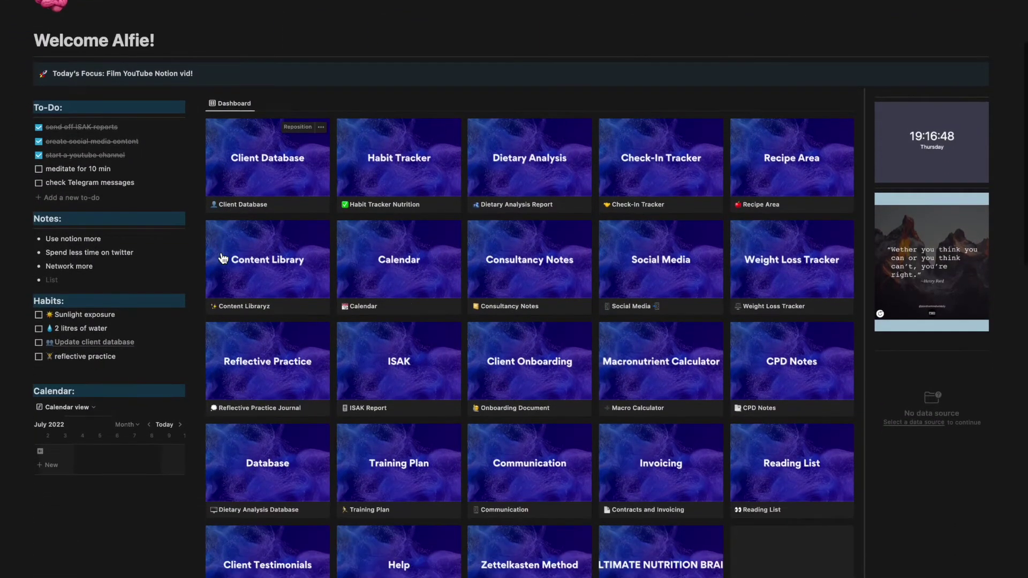
{"action": "scroll", "coordinate": [222, 258], "scroll_direction": "down", "scroll_amount": 6}
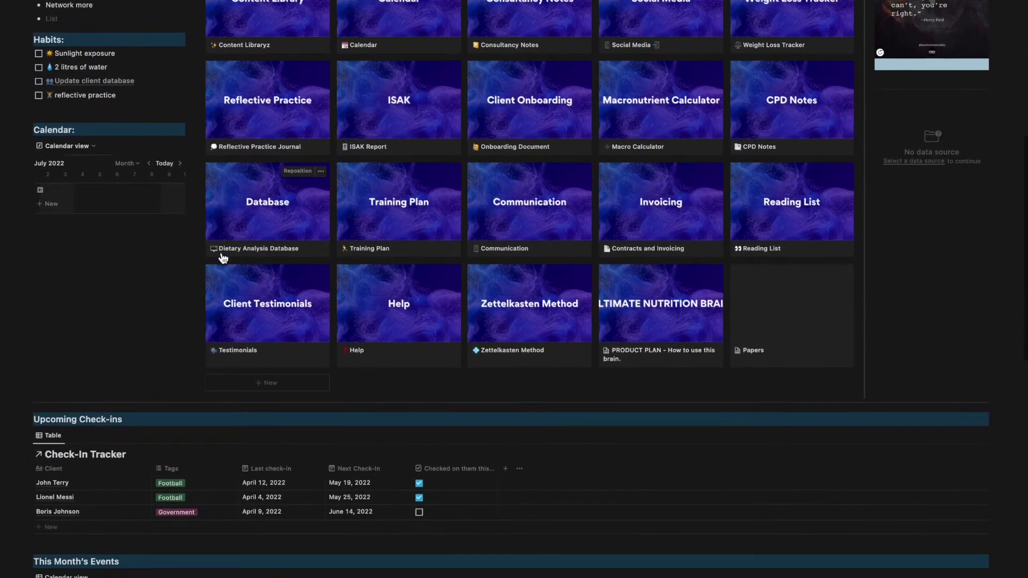
{"action": "scroll", "coordinate": [224, 258], "scroll_direction": "down", "scroll_amount": 7}
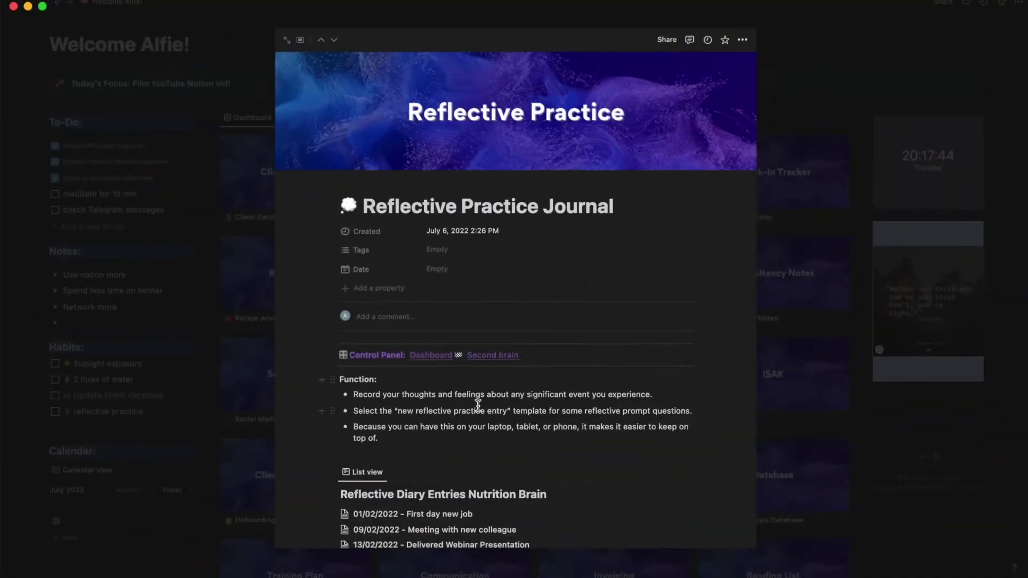
Step: In the 13/02/2022 webinar entry, start answering 'What happened?' and 'What did I experience?'
{"action": "scroll", "coordinate": [478, 405], "scroll_direction": "down", "scroll_amount": 3}
{"action": "left_click", "coordinate": [433, 468]}
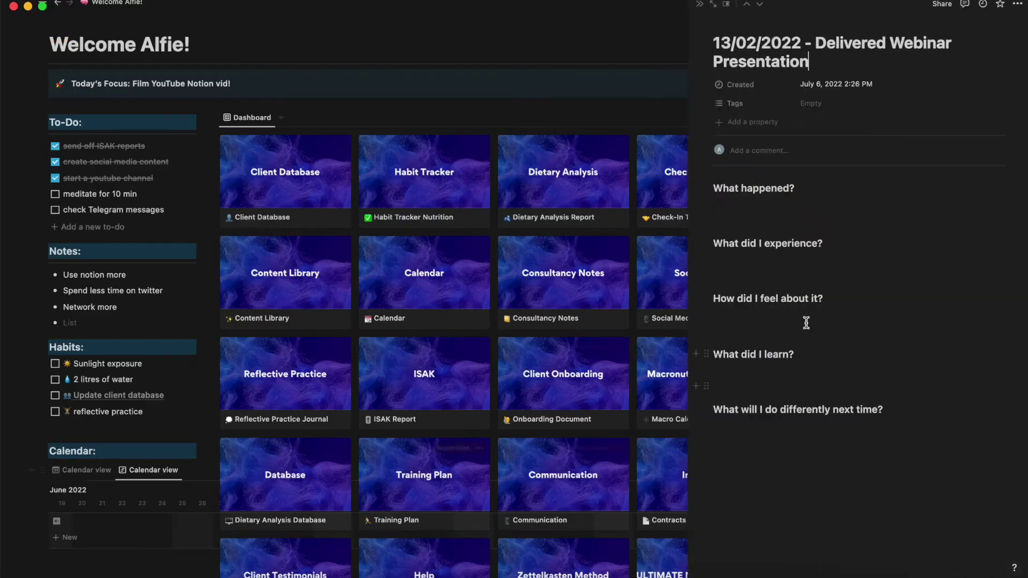
{"action": "left_click", "coordinate": [750, 208]}
{"action": "type", "text": "I delivered a webinar presentation"}
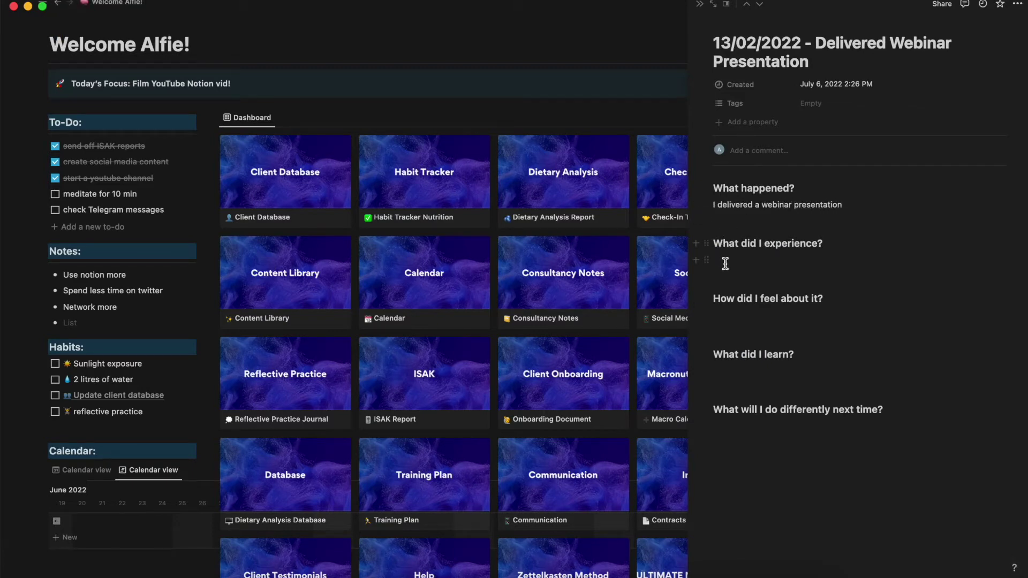
{"action": "left_click", "coordinate": [724, 262]}
{"action": "type", "text": "I lio"}
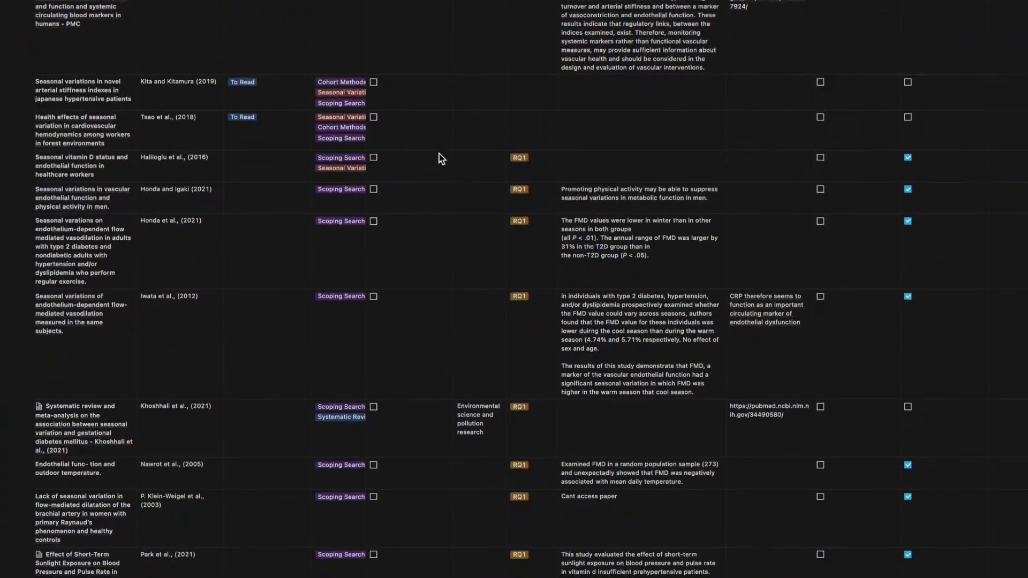
{"action": "scroll", "coordinate": [439, 157], "scroll_direction": "down", "scroll_amount": 5}
{"action": "scroll", "coordinate": [439, 156], "scroll_direction": "down", "scroll_amount": 7}
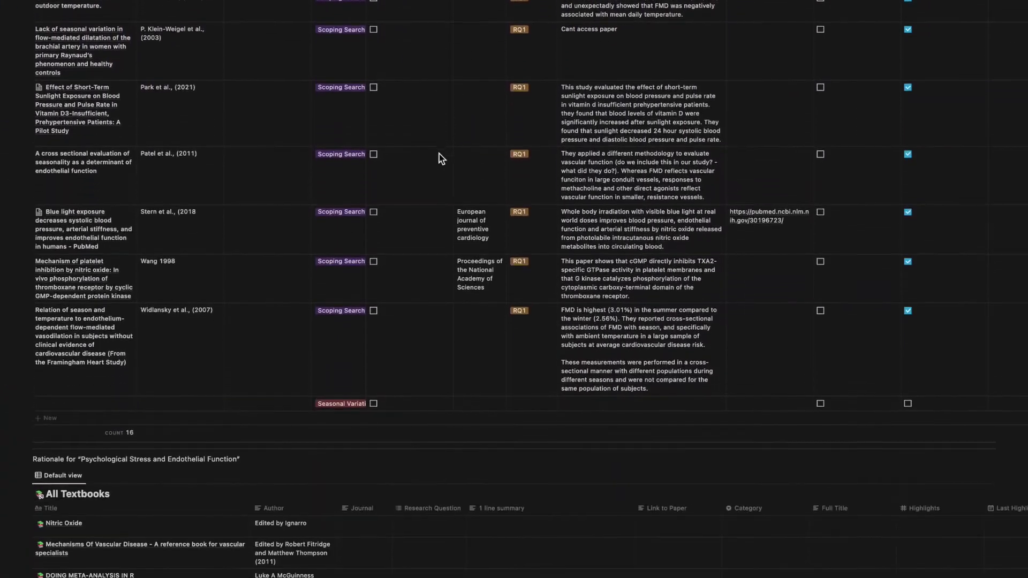
{"action": "scroll", "coordinate": [439, 157], "scroll_direction": "down", "scroll_amount": 7}
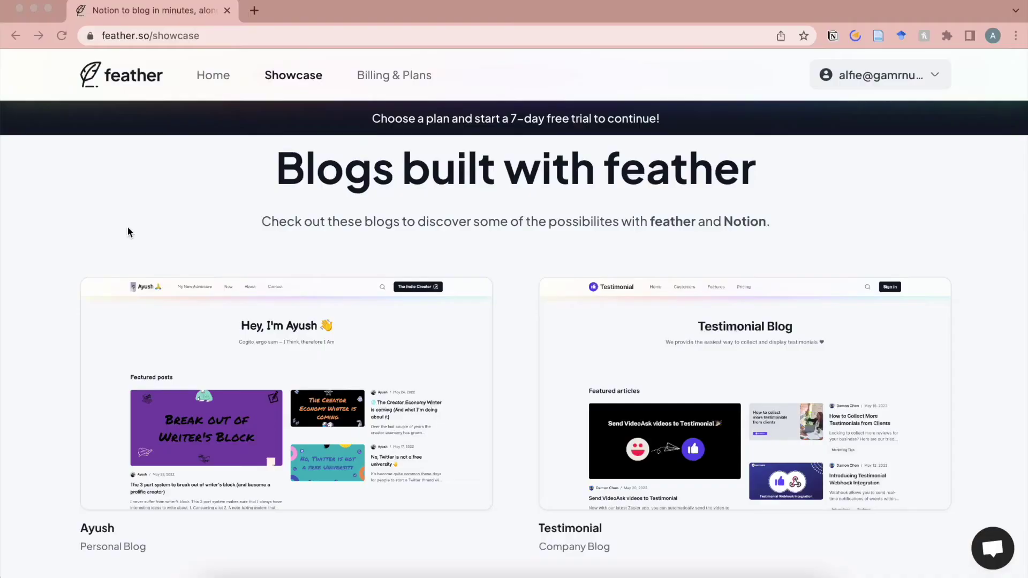
Step: Open the Testimonial blog from Feather's showcase and read its first article
{"action": "scroll", "coordinate": [127, 226], "scroll_direction": "down", "scroll_amount": 5}
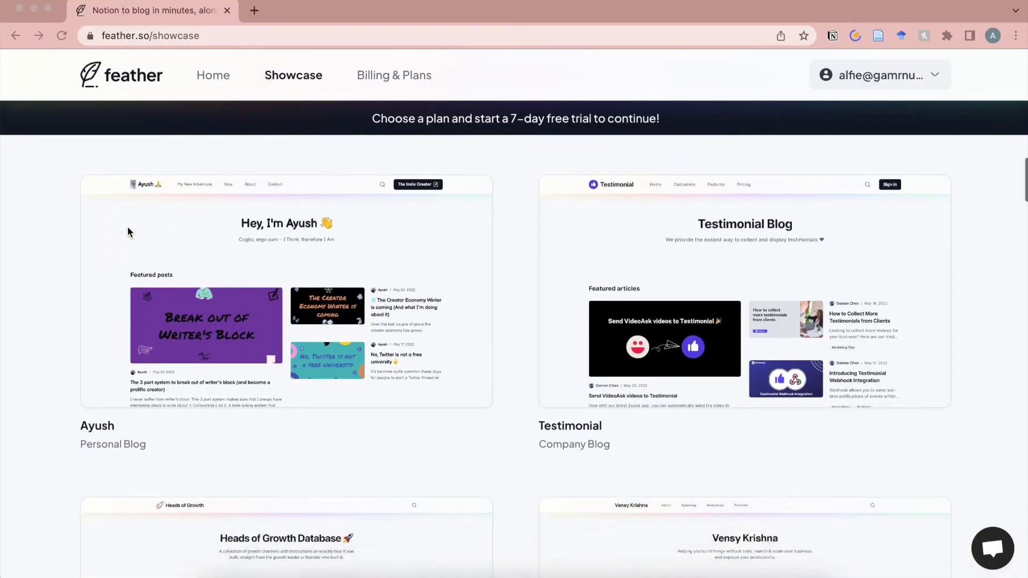
{"action": "left_click", "coordinate": [619, 232]}
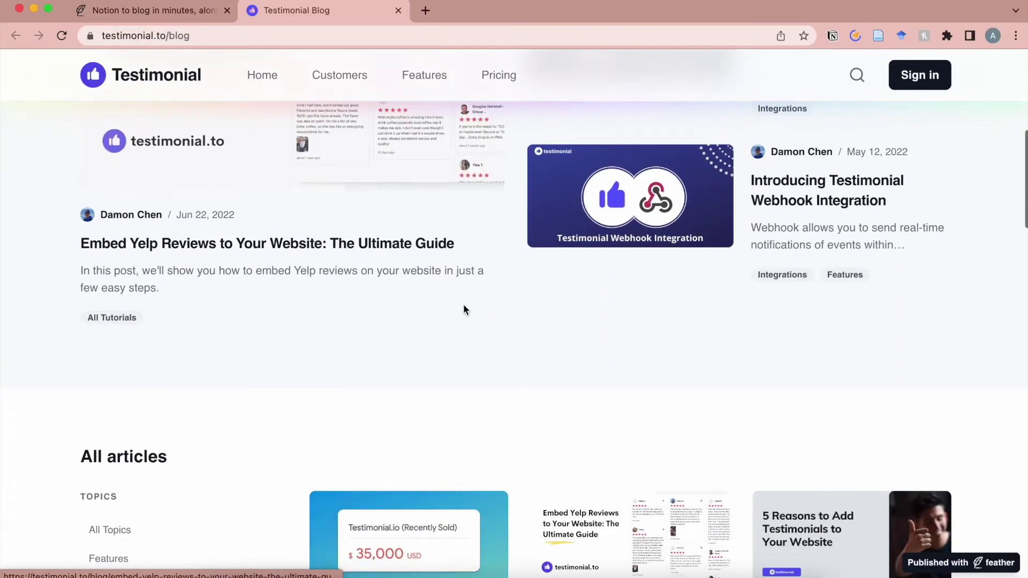
{"action": "scroll", "coordinate": [463, 304], "scroll_direction": "down", "scroll_amount": 6}
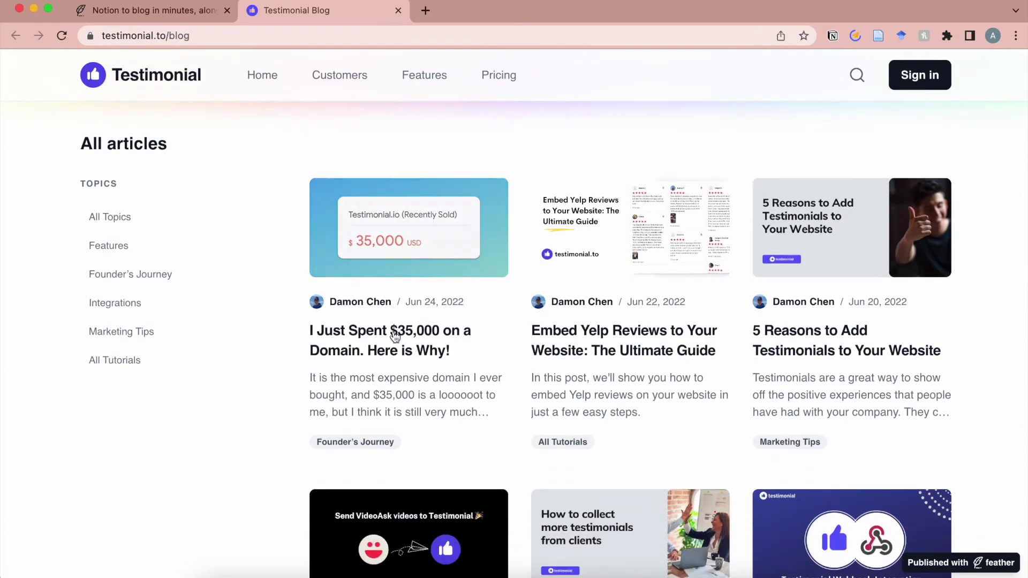
{"action": "left_click", "coordinate": [394, 316]}
{"action": "scroll", "coordinate": [402, 446], "scroll_direction": "down", "scroll_amount": 2}
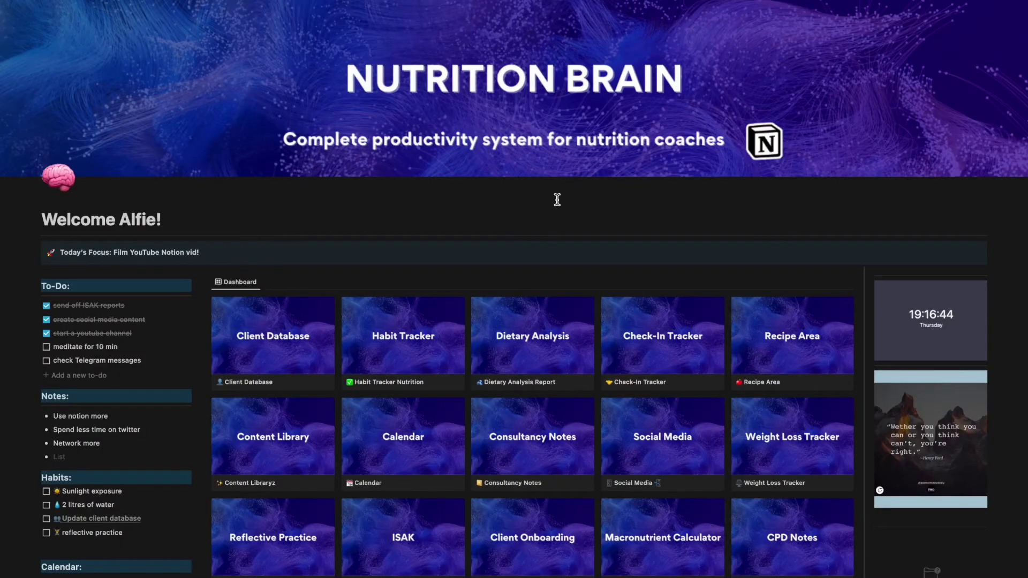
{"action": "scroll", "coordinate": [228, 256], "scroll_direction": "down", "scroll_amount": 3}
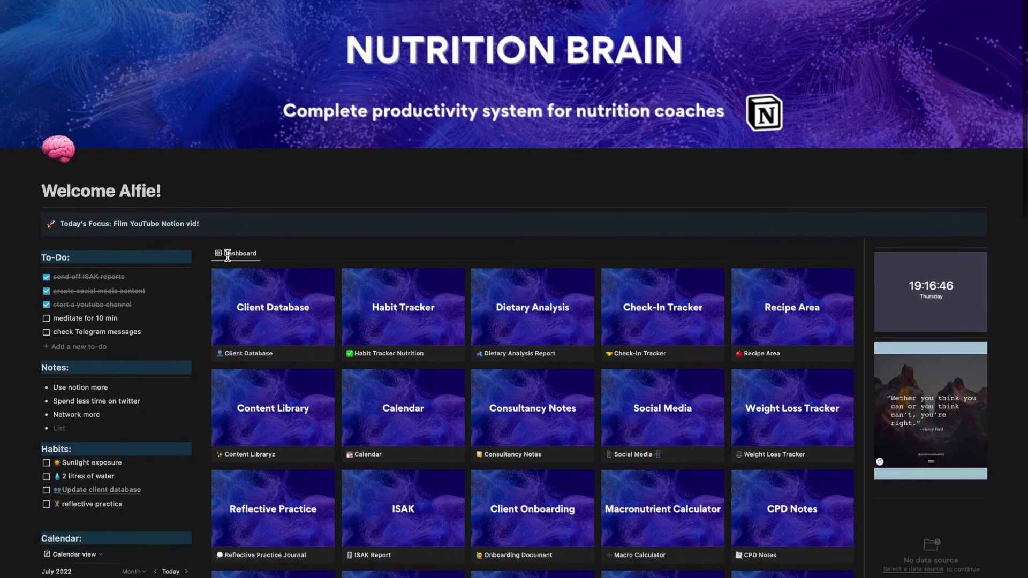
{"action": "scroll", "coordinate": [227, 260], "scroll_direction": "down", "scroll_amount": 5}
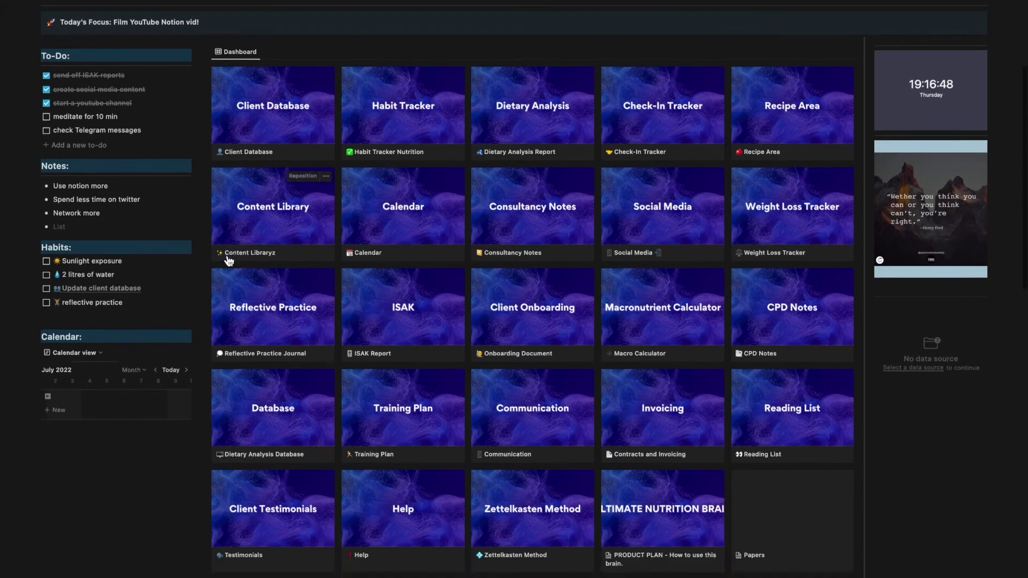
{"action": "scroll", "coordinate": [227, 261], "scroll_direction": "down", "scroll_amount": 2}
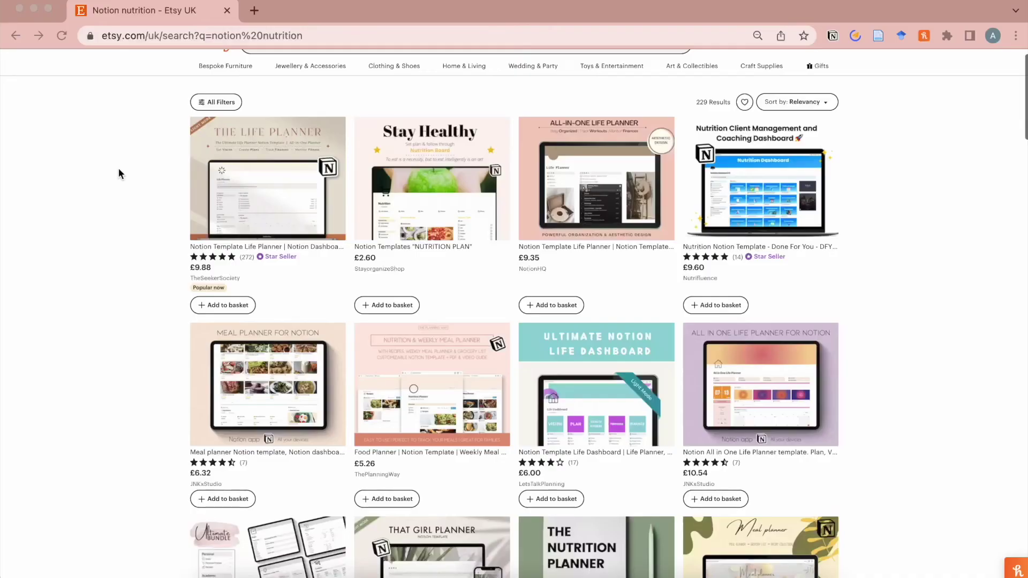
Step: Open the £9.60 Nutrition Notion Template listing and advance to its second photo
{"action": "scroll", "coordinate": [118, 168], "scroll_direction": "down", "scroll_amount": 5}
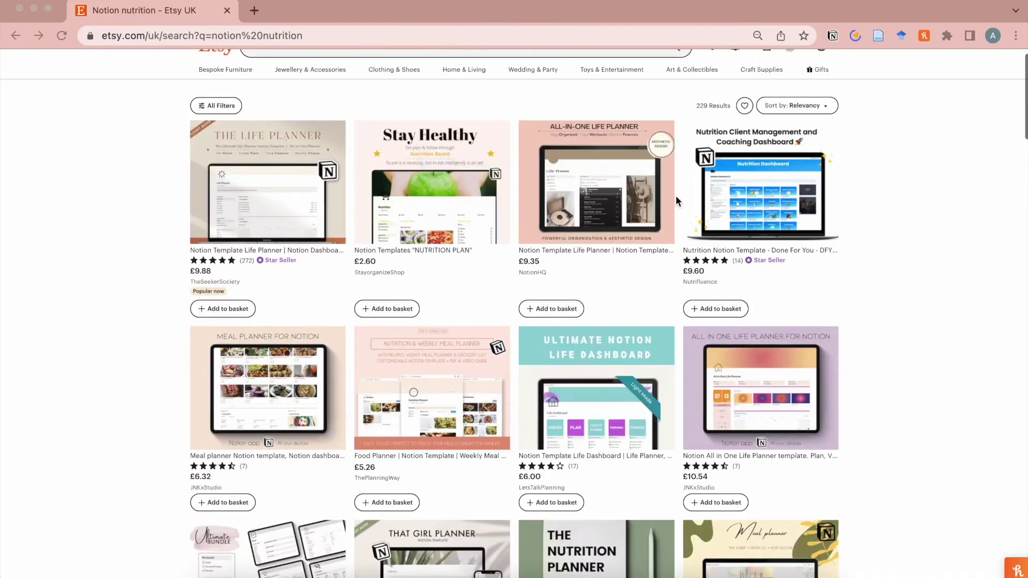
{"action": "left_click", "coordinate": [744, 270]}
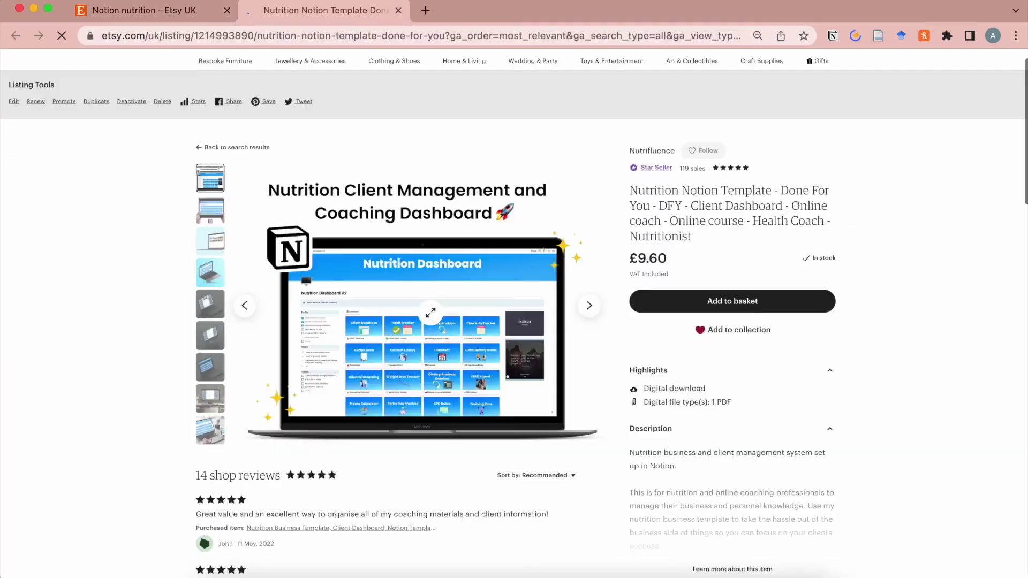
{"action": "scroll", "coordinate": [198, 109], "scroll_direction": "down", "scroll_amount": 2}
{"action": "left_click", "coordinate": [589, 244]}
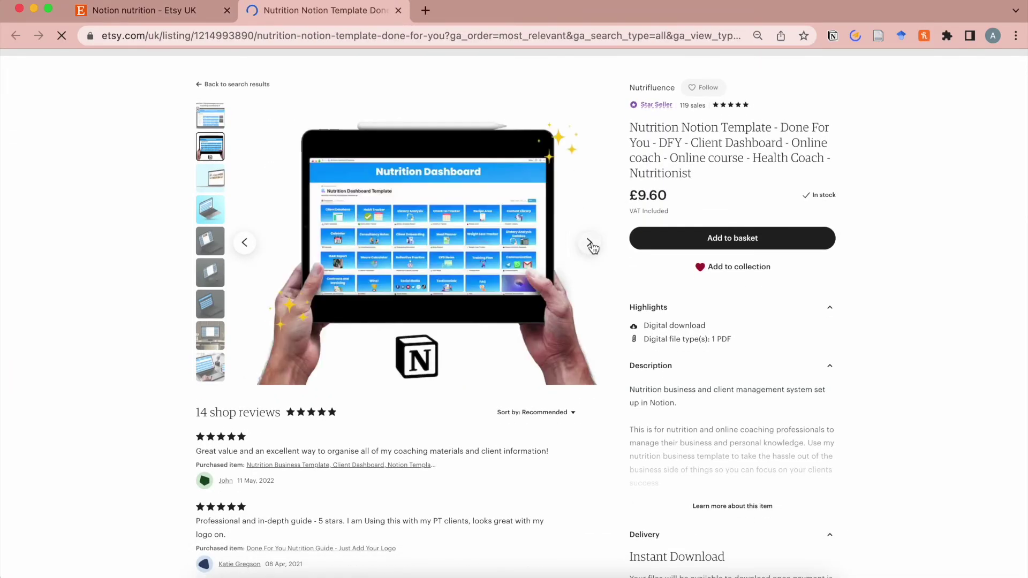